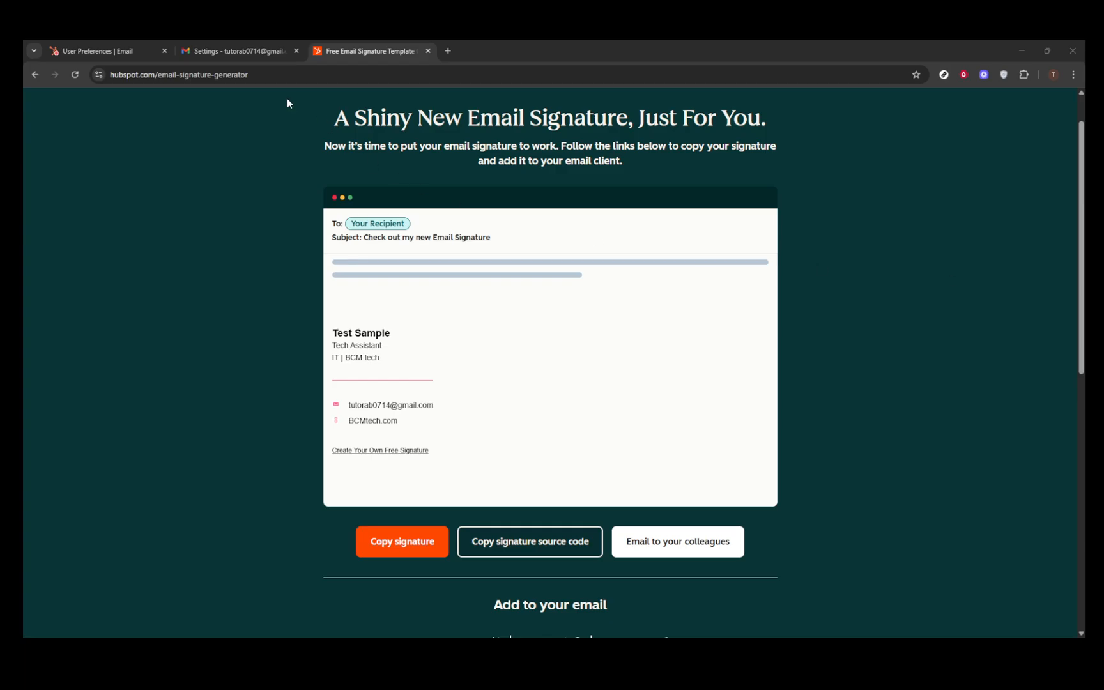
click(135, 42)
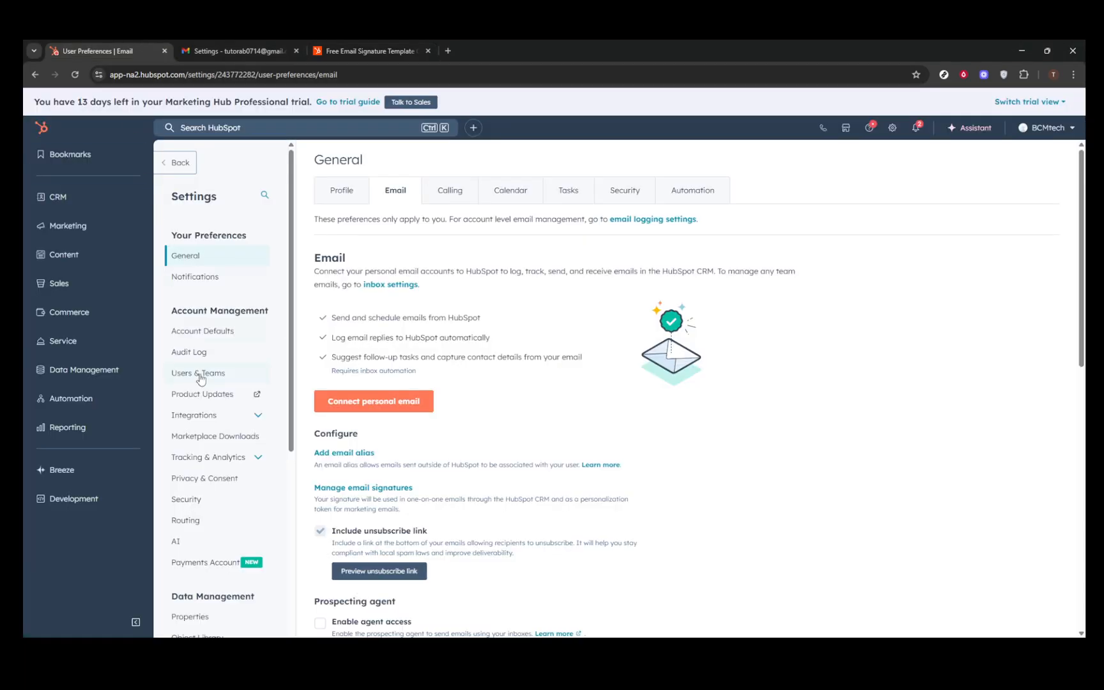
click(232, 45)
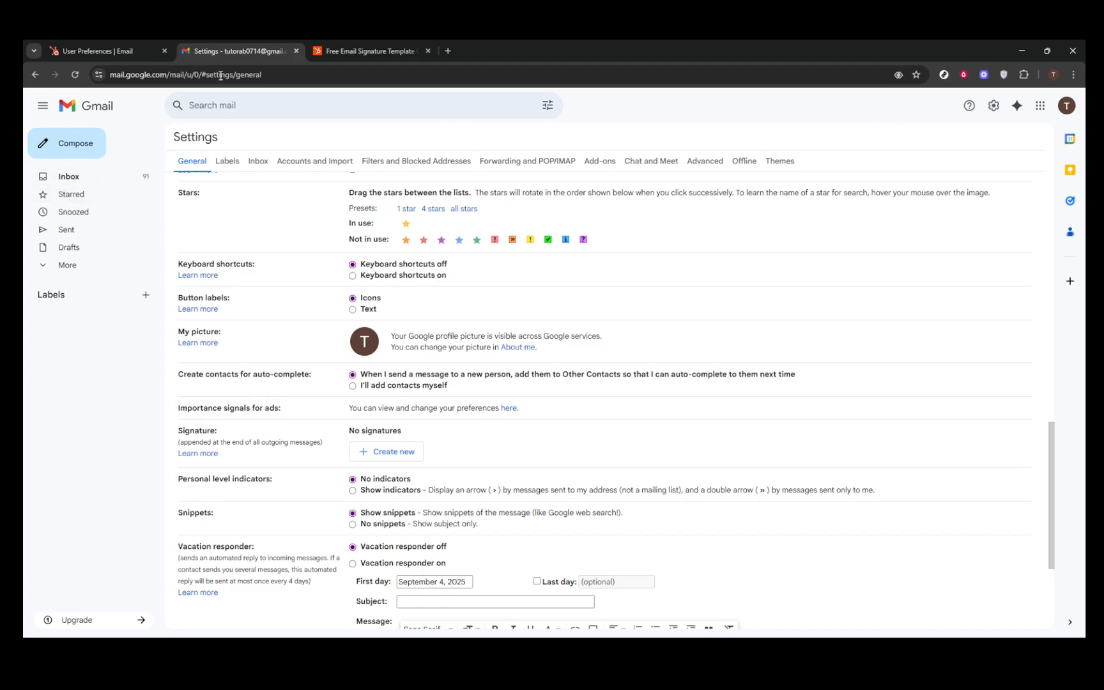
click(372, 48)
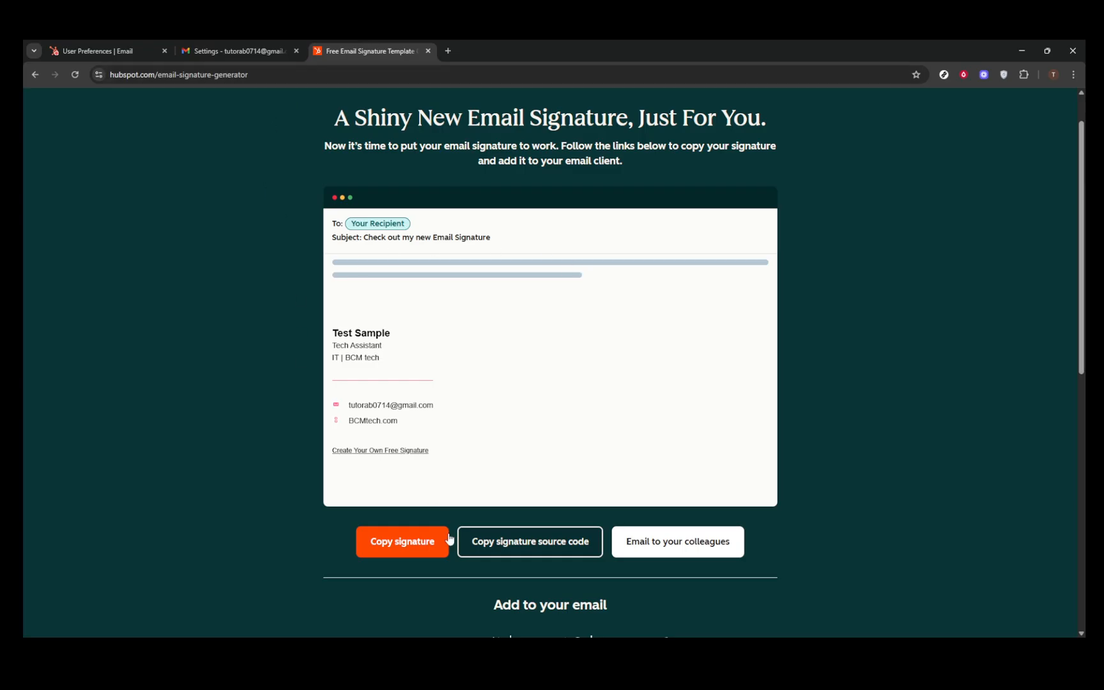
- Copy the finished email signature from the signature generator page
click(423, 552)
click(397, 552)
click(387, 545)
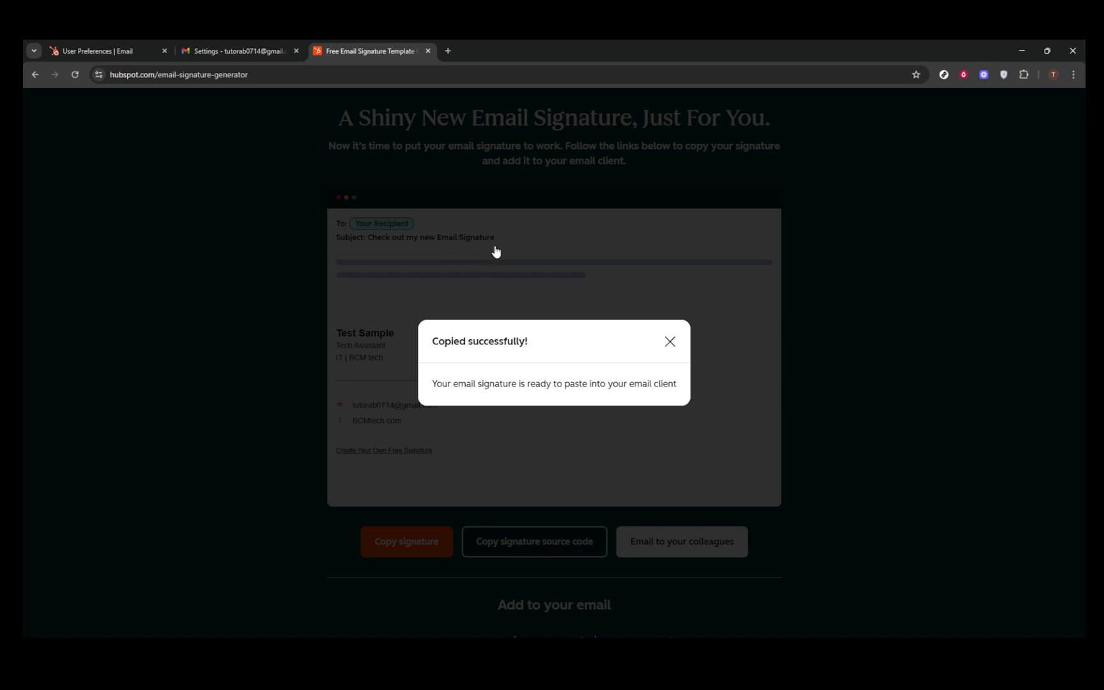
- Switch to Gmail and create a new signature named "test" in the general settings
click(232, 44)
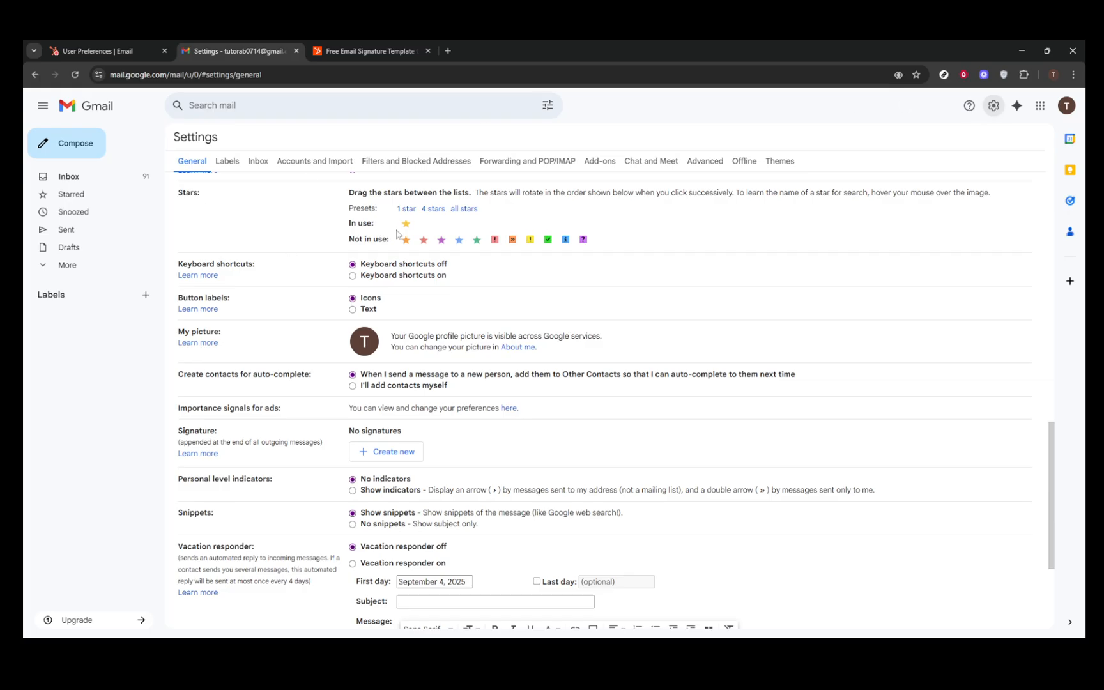
scroll(468, 246, down, 1)
scroll(467, 248, down, 3)
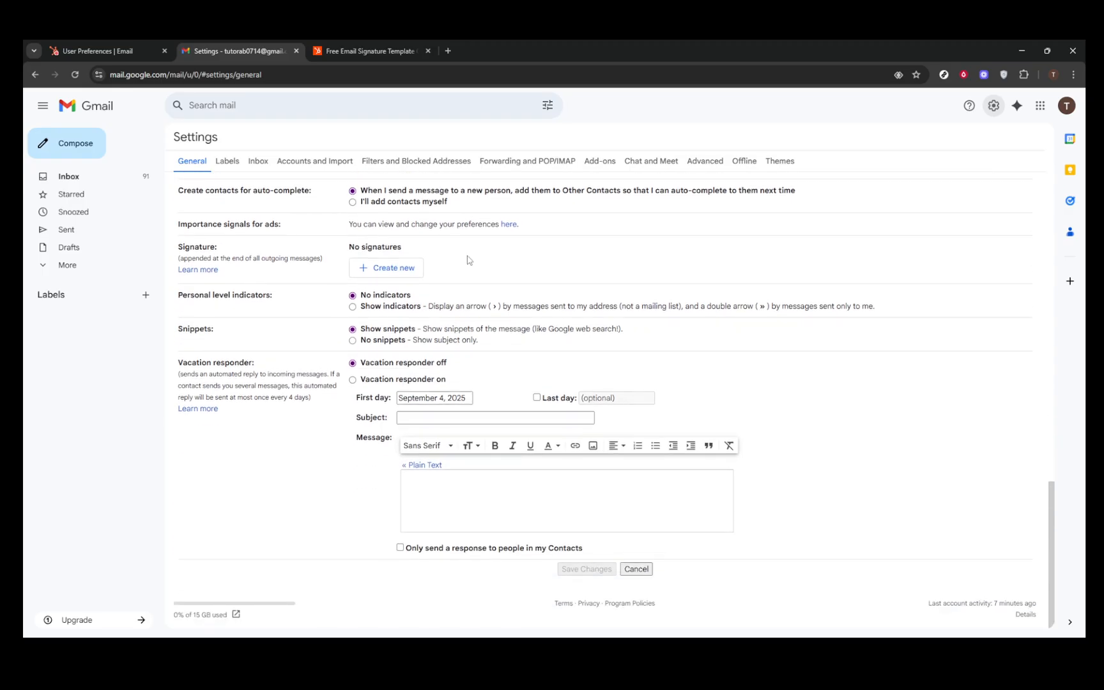
scroll(473, 260, up, 3)
scroll(473, 260, up, 4)
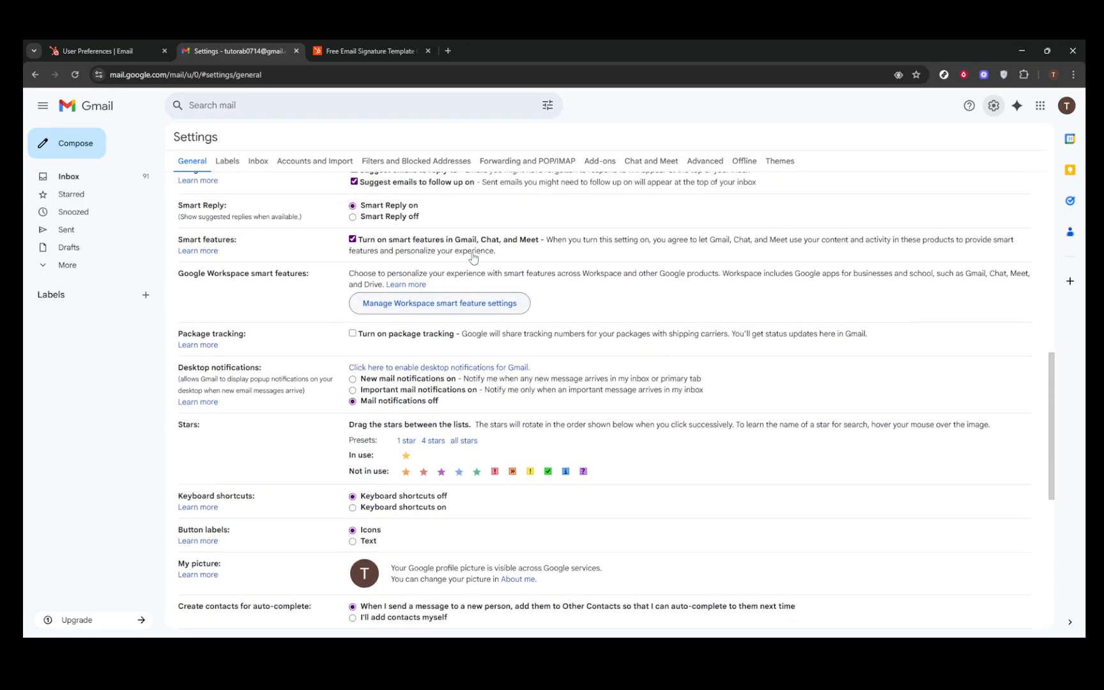
scroll(467, 308, down, 3)
scroll(467, 308, down, 5)
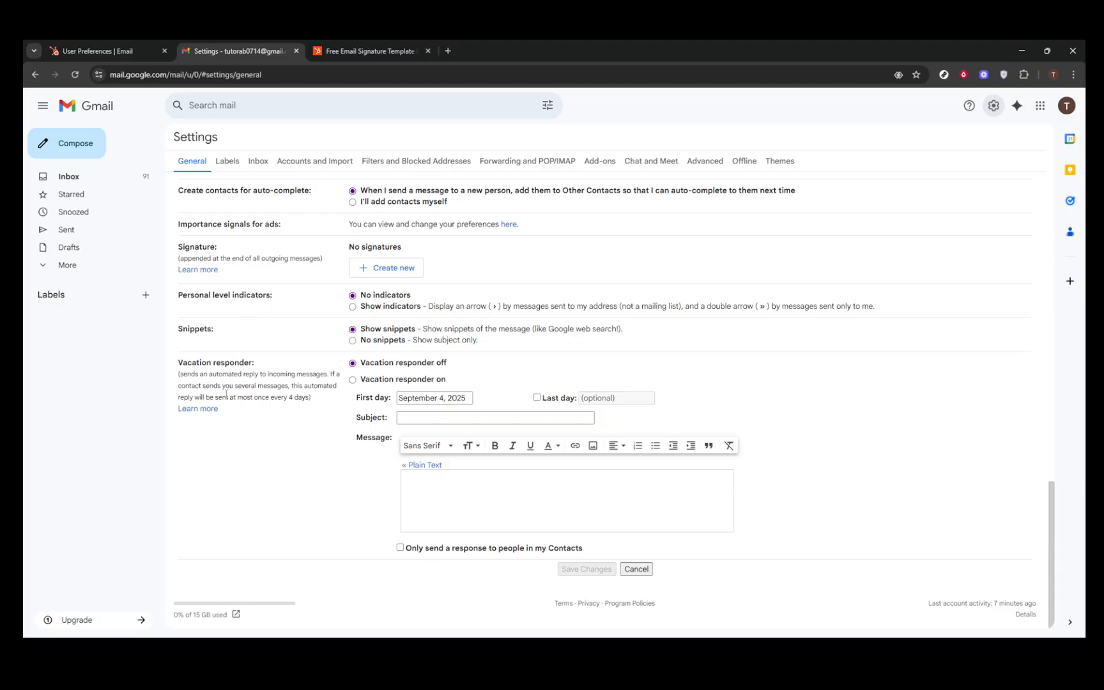
scroll(290, 409, up, 1)
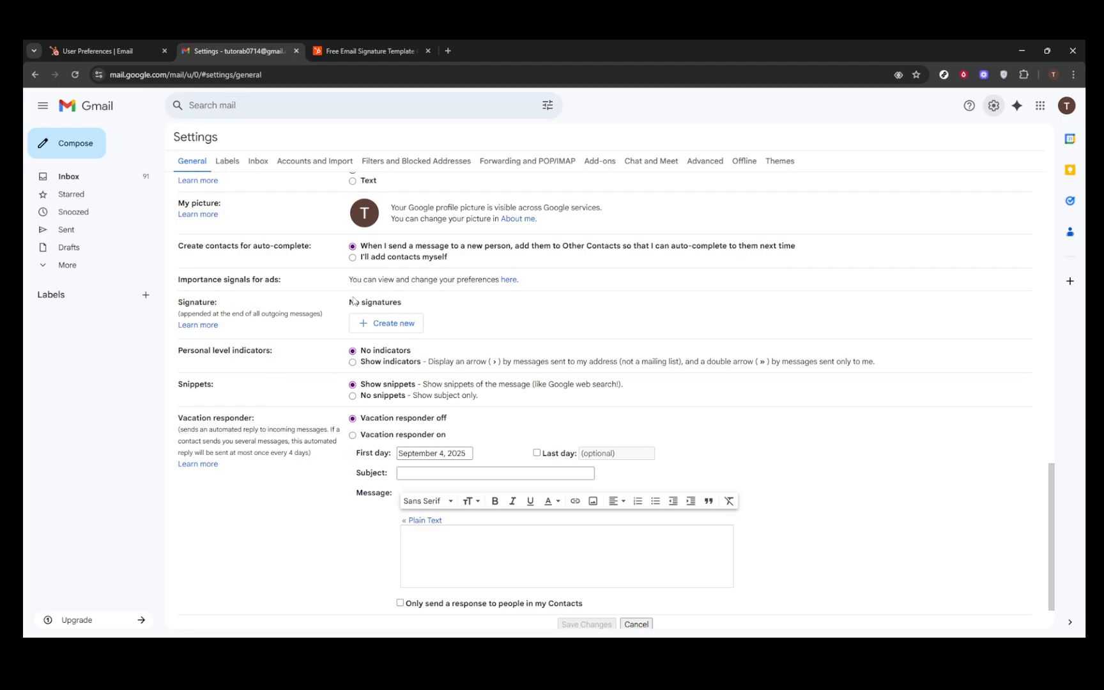
click(362, 328)
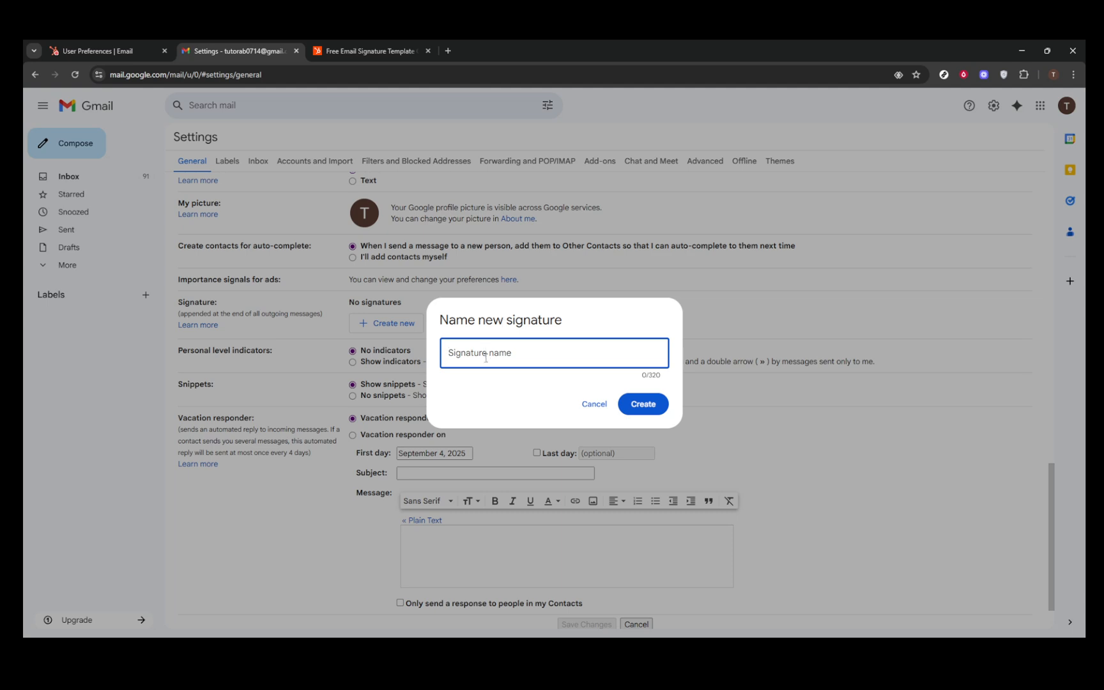
text(test)
click(643, 404)
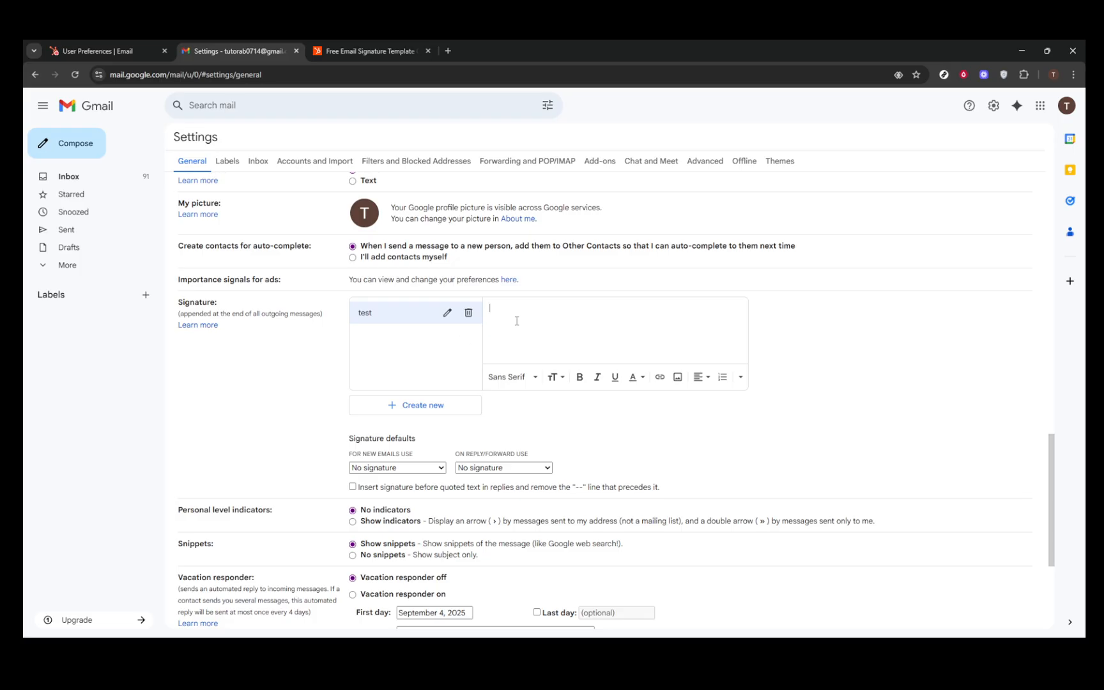
- Paste the copied signature into the body of the "test" signature and review its beginning
key(ctrl+v)
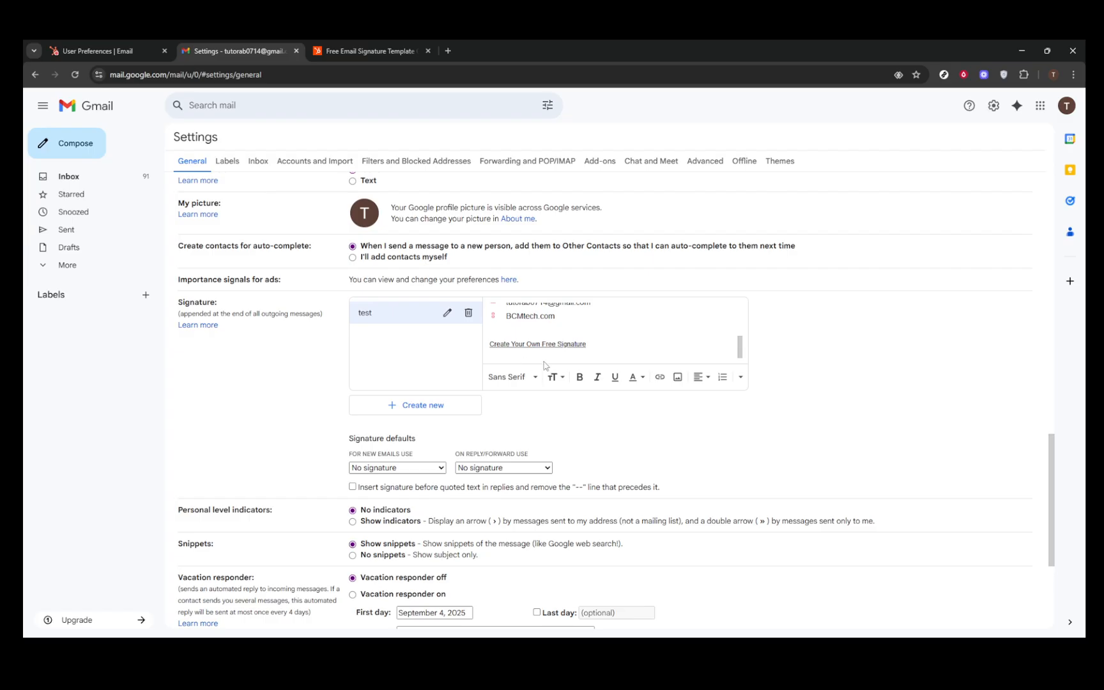
scroll(599, 354, up, 5)
scroll(636, 352, up, 3)
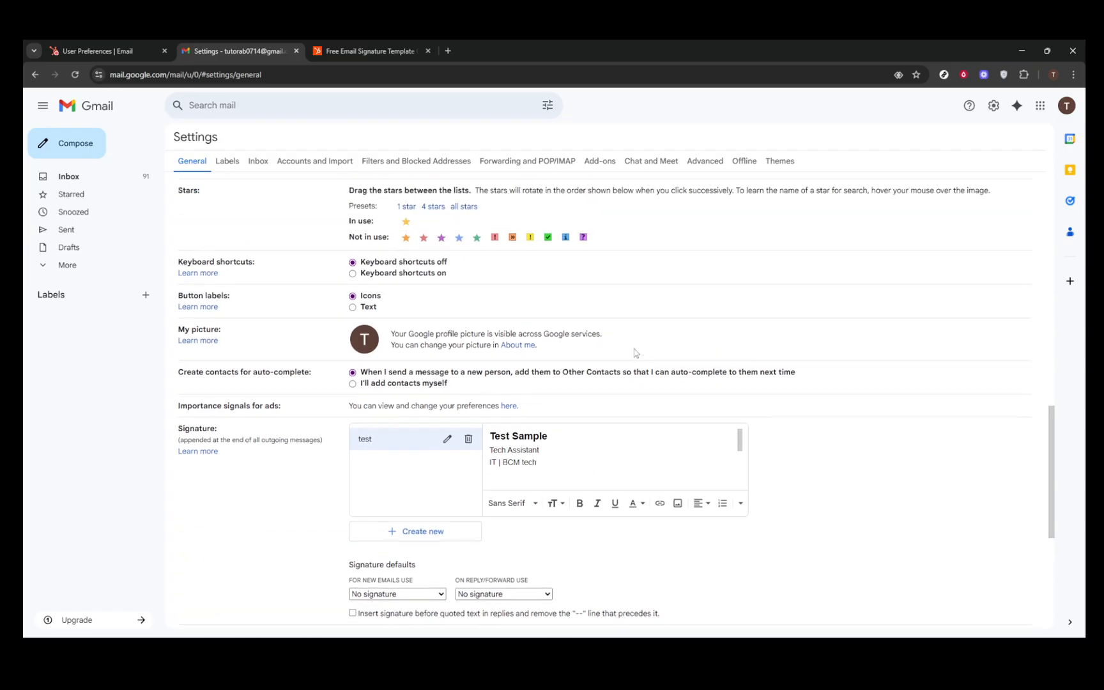
- Set "test" as the default signature for both new emails and replies/forwards, and save the settings changes
scroll(629, 361, down, 2)
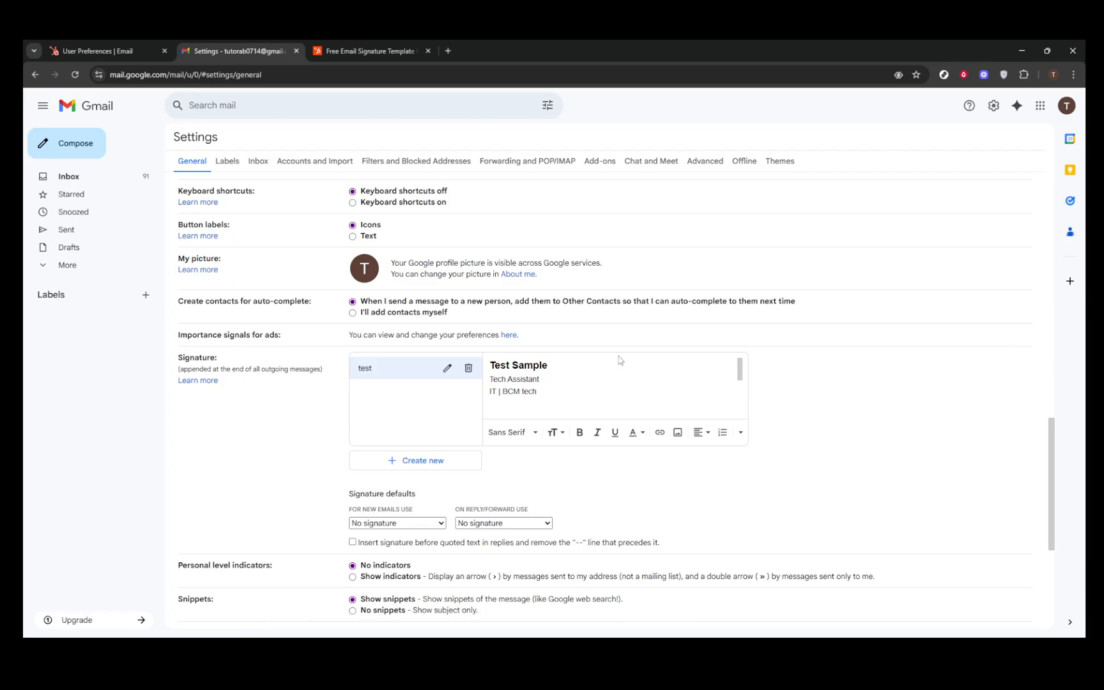
scroll(796, 378, down, 1)
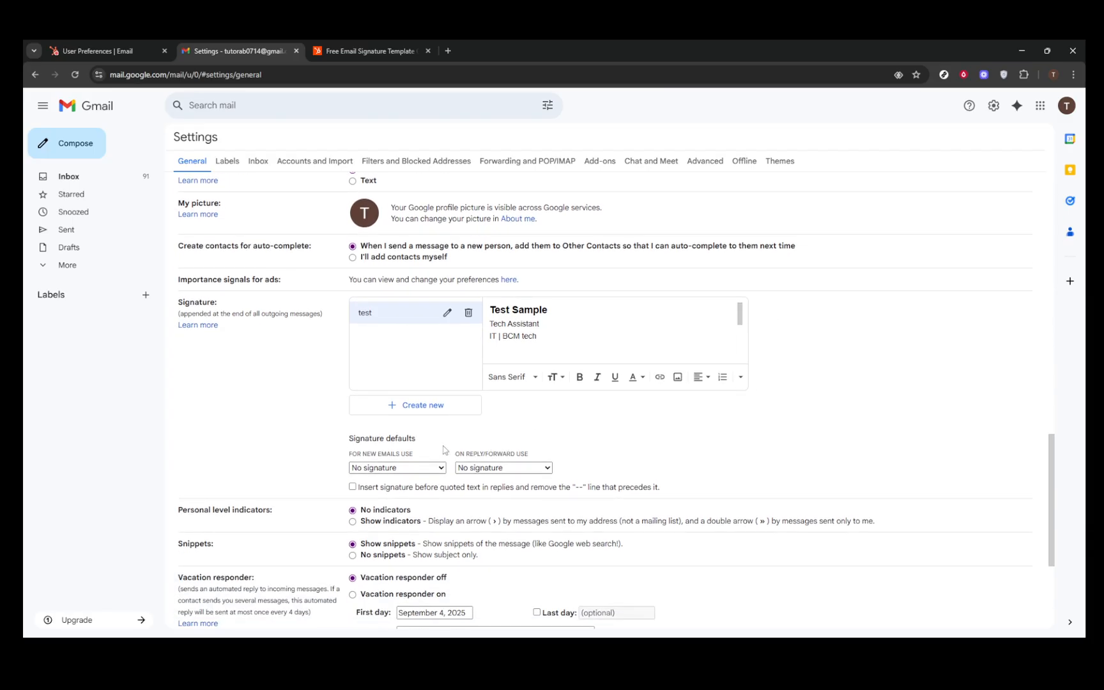
scroll(436, 437, down, 1)
click(432, 415)
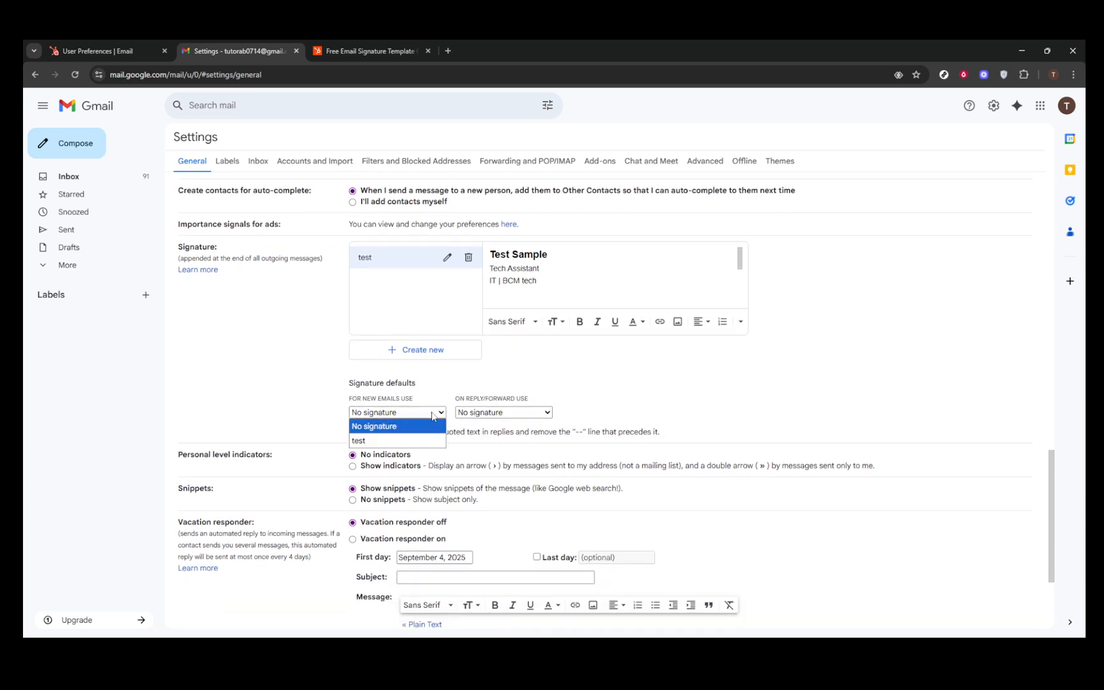
click(381, 440)
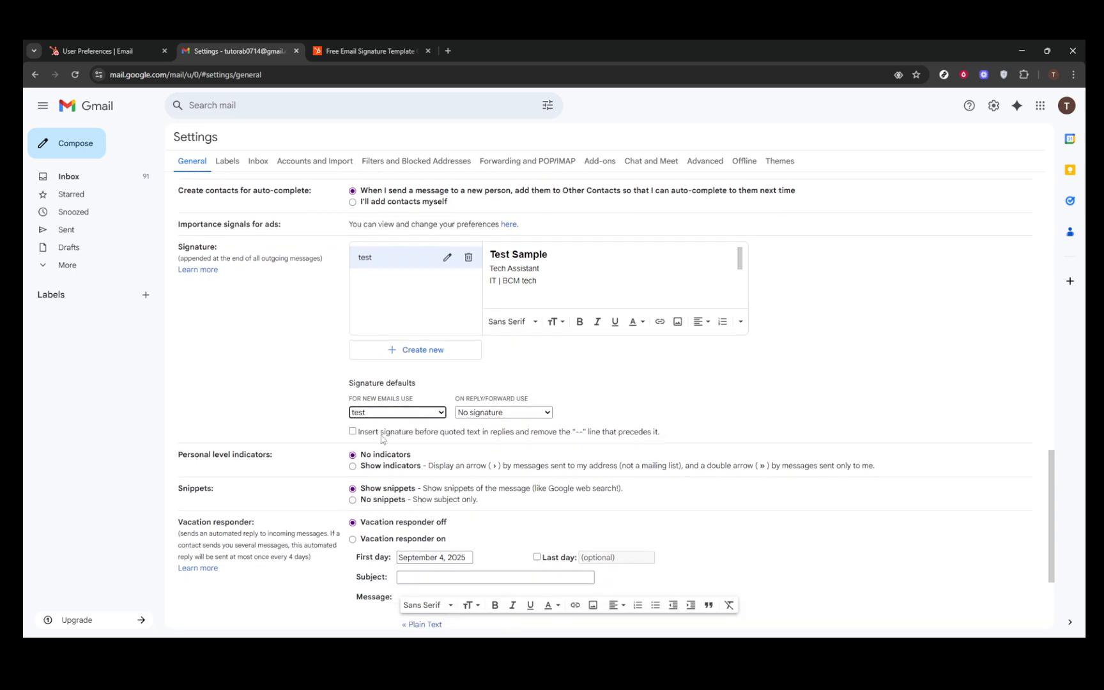
click(471, 413)
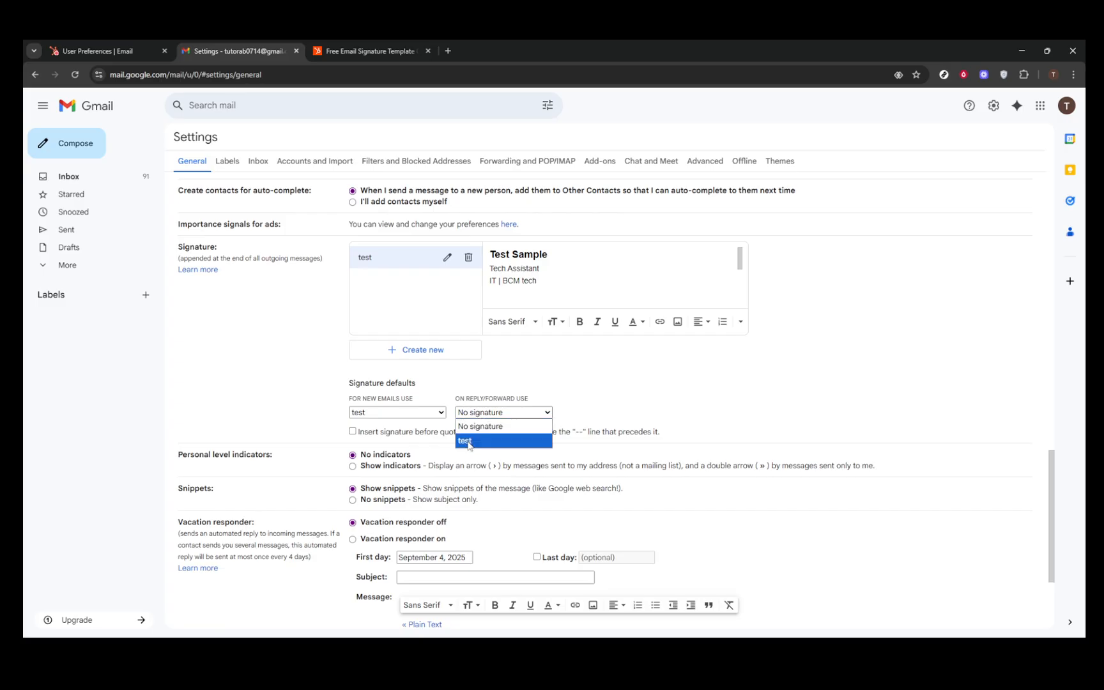
click(500, 437)
scroll(792, 498, down, 3)
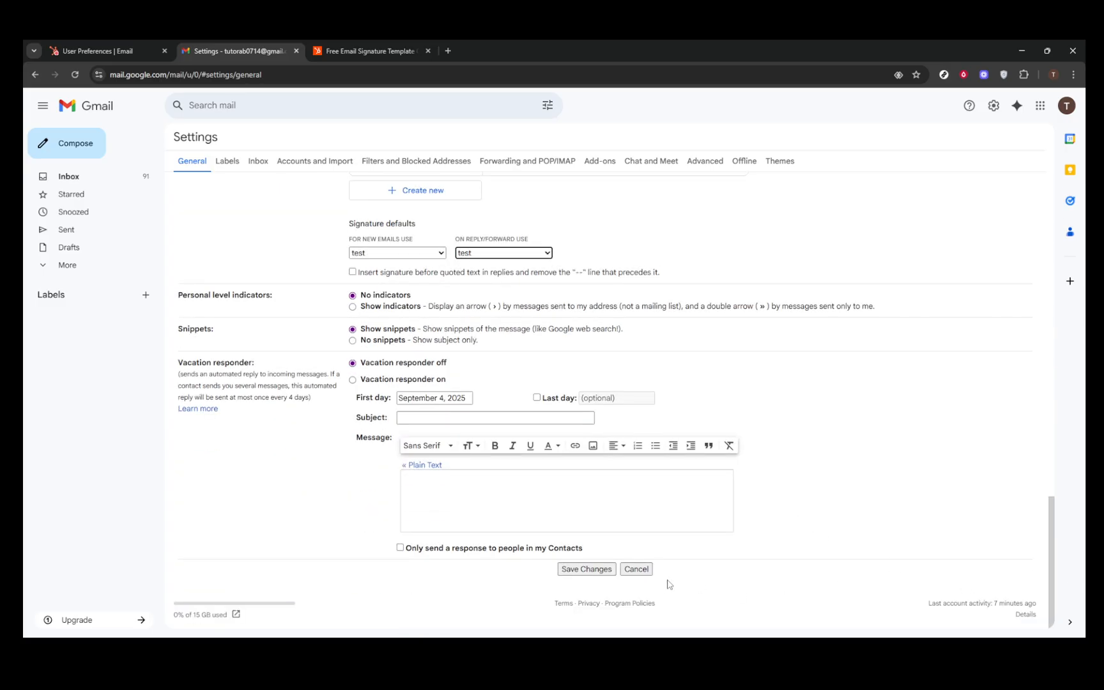
click(582, 570)
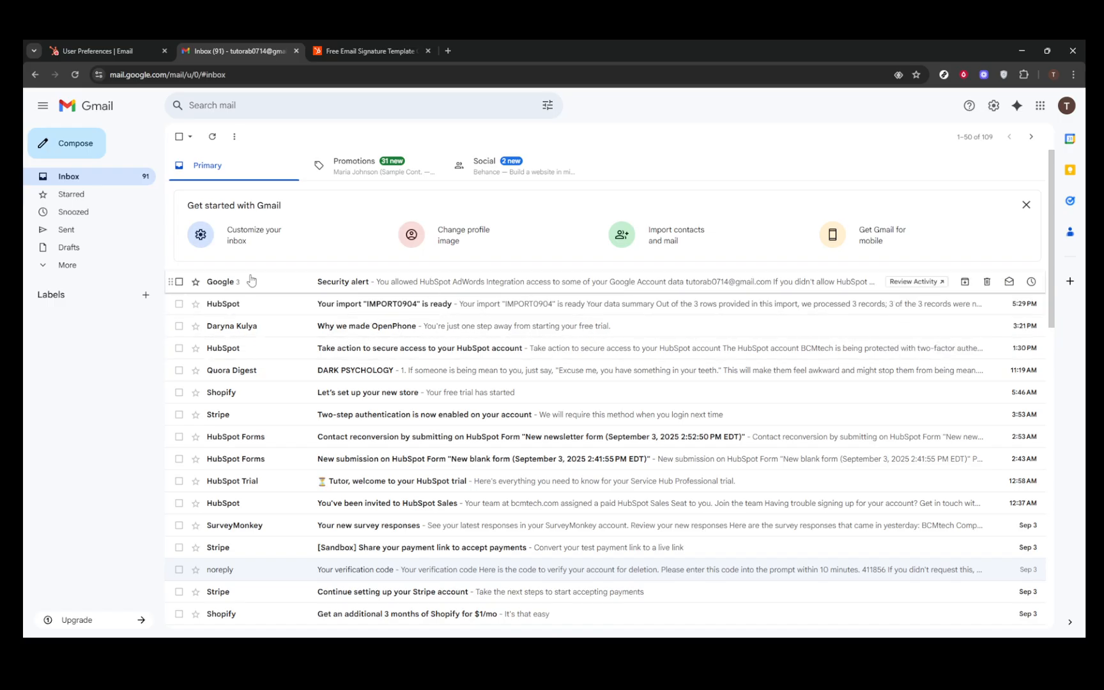
- Switch to HubSpot's email preferences, paste the copied signature into a new email signature, and try to save it
click(92, 42)
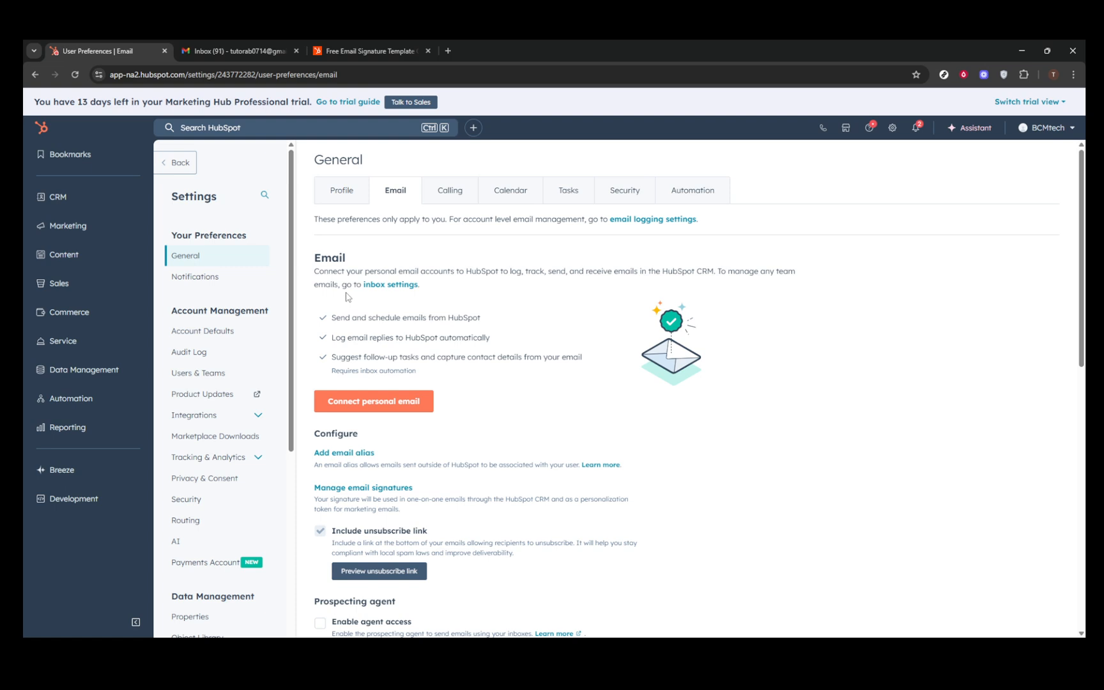
click(396, 195)
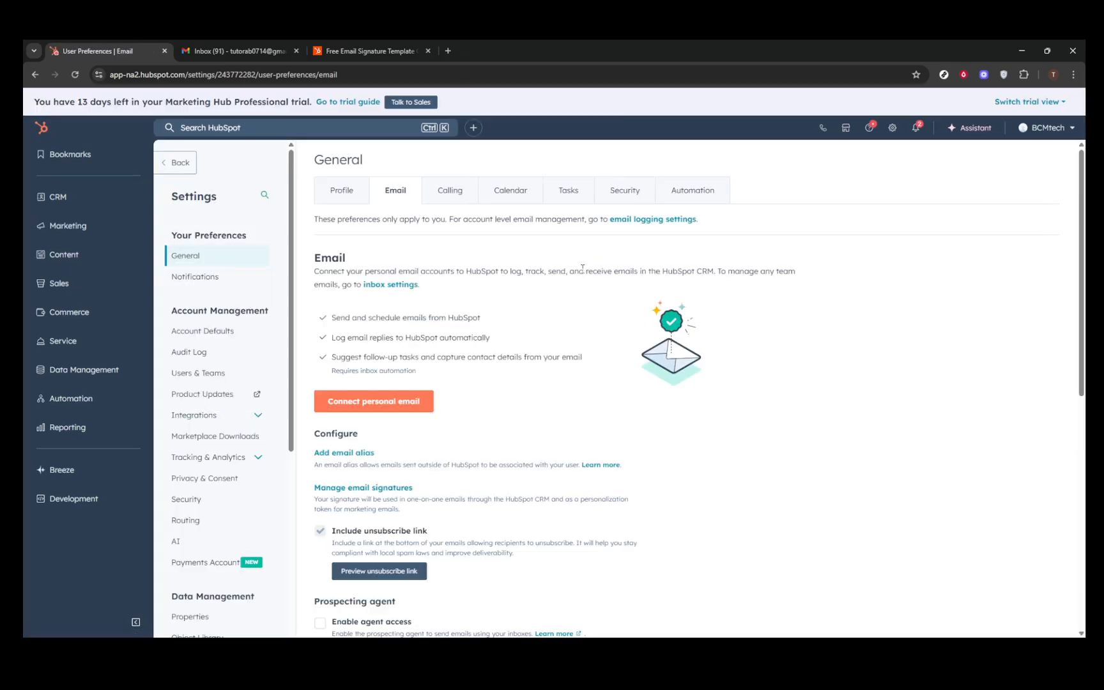
scroll(404, 335, down, 2)
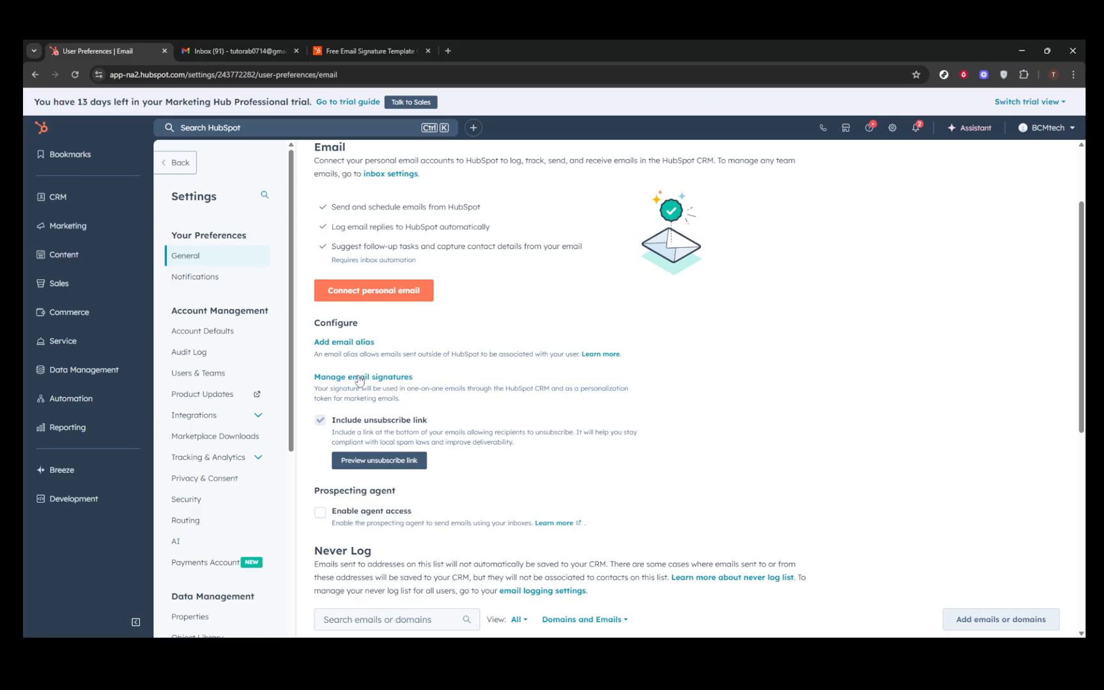
click(363, 378)
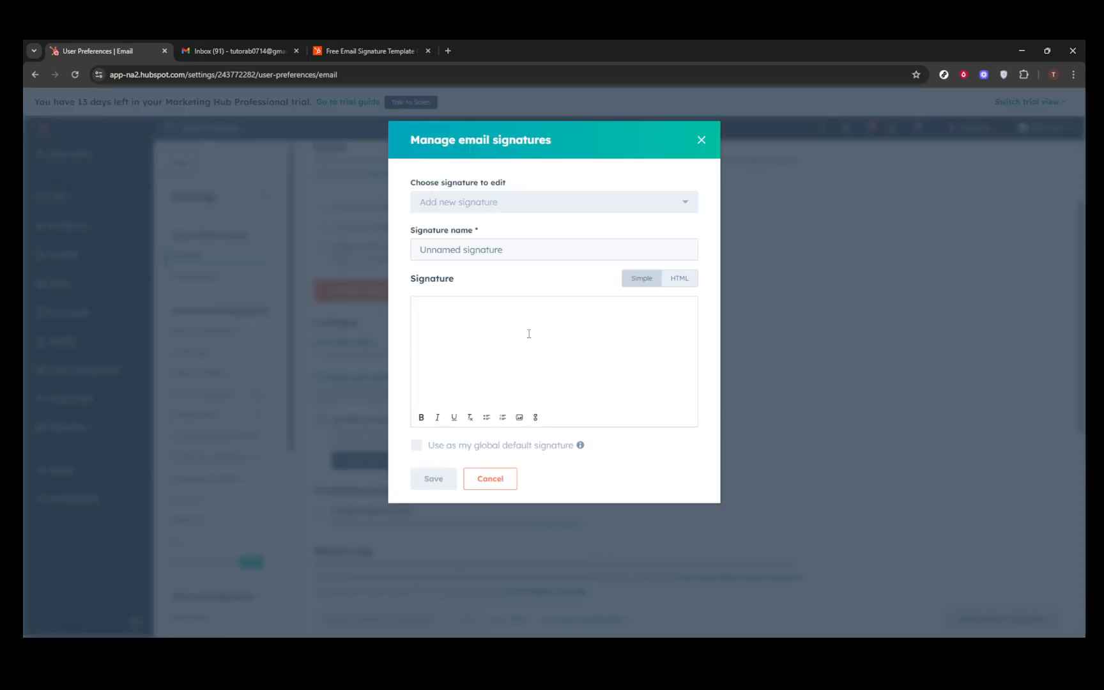
click(479, 323)
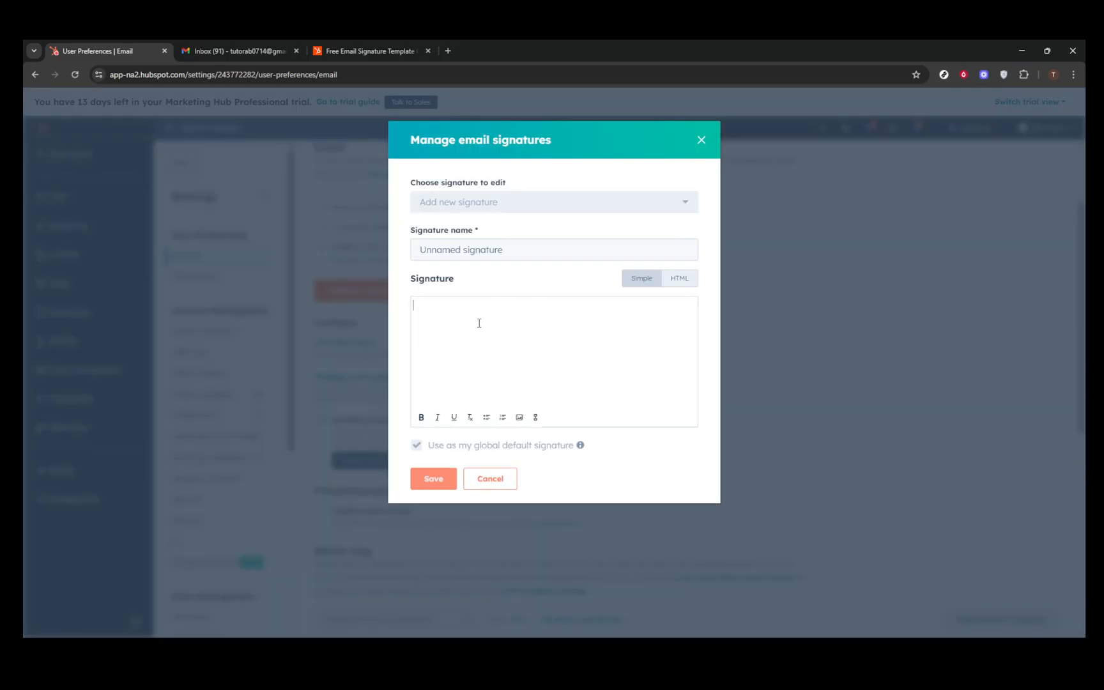
key(ctrl+v)
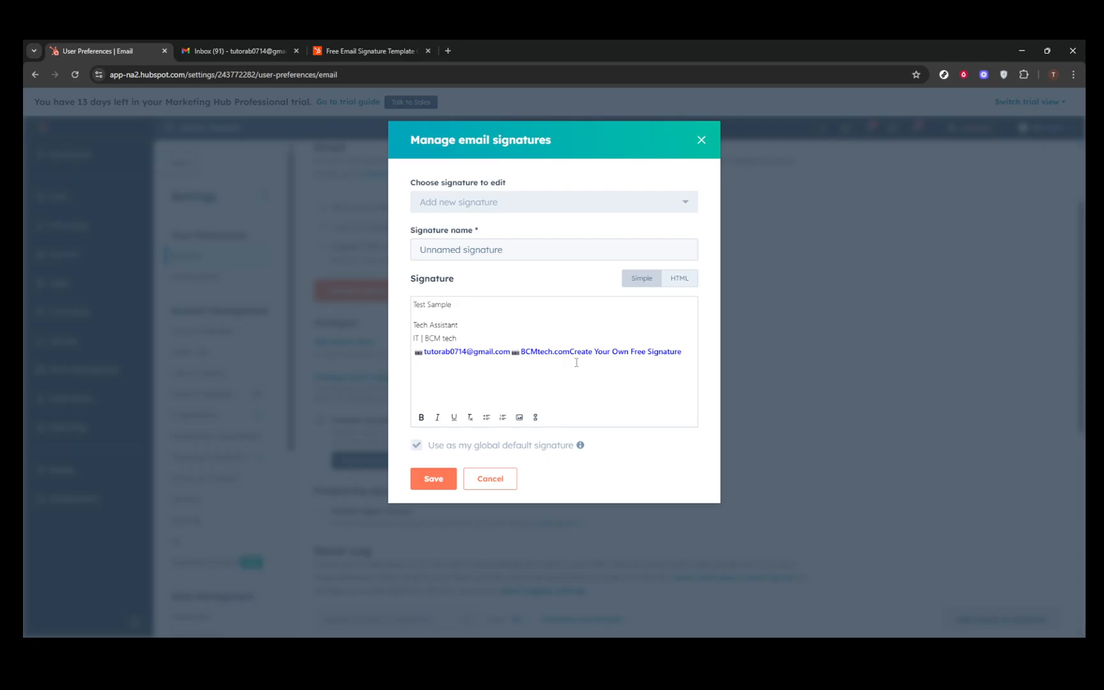
click(432, 480)
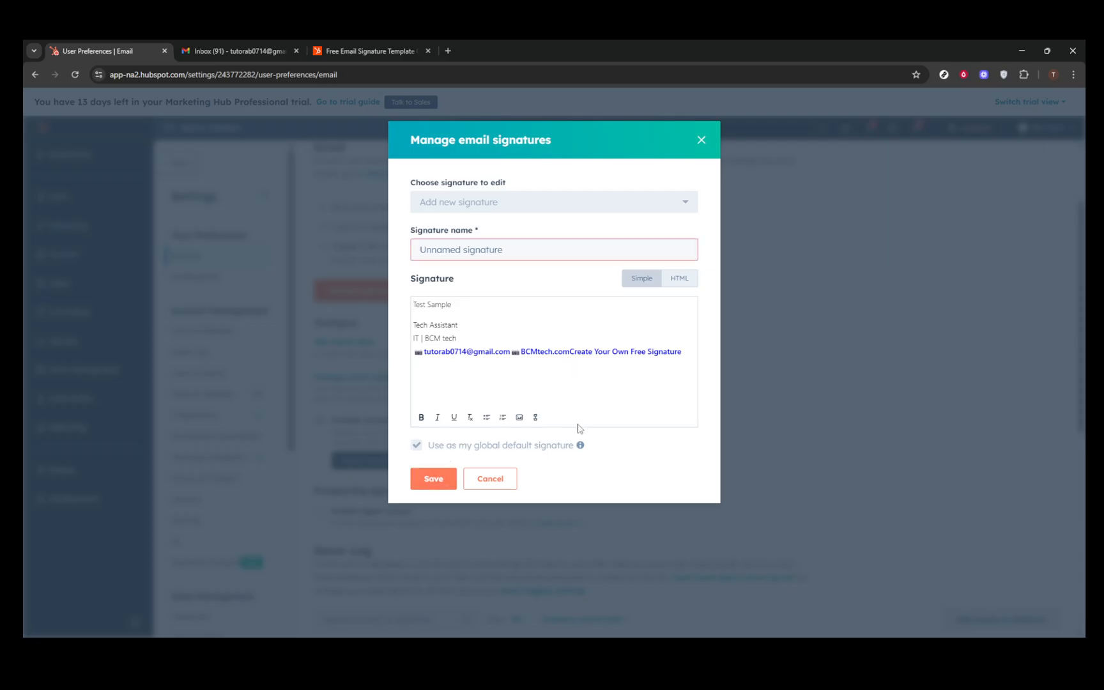
- Name the new HubSpot signature "test" and save it
click(467, 249)
text(t)
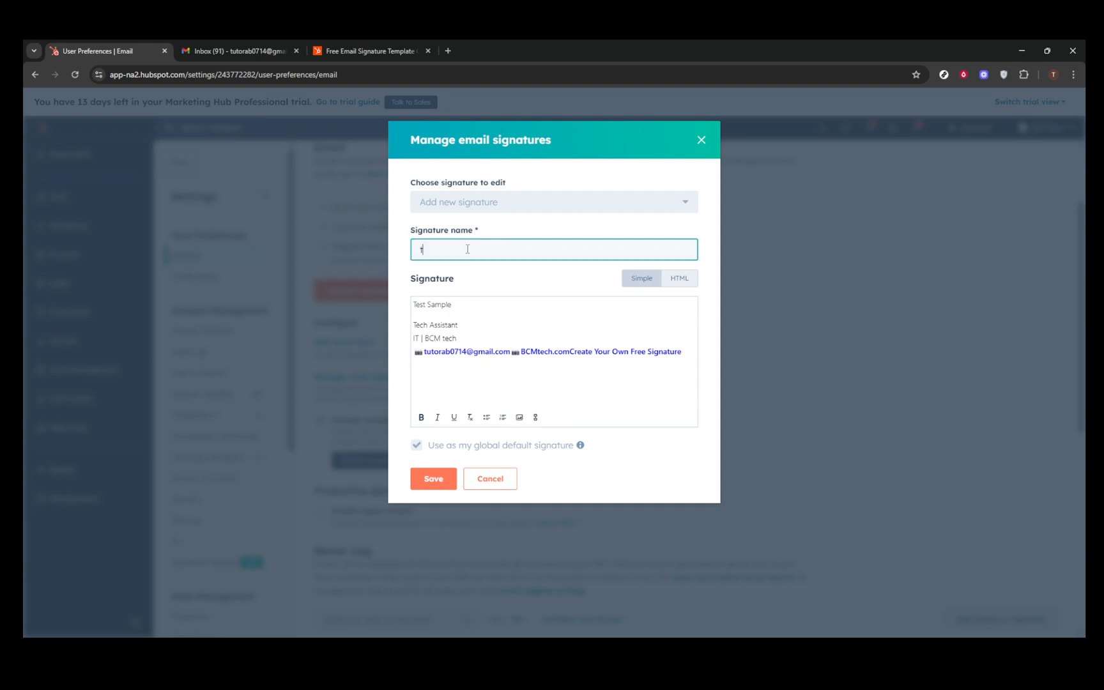
text(est)
click(446, 476)
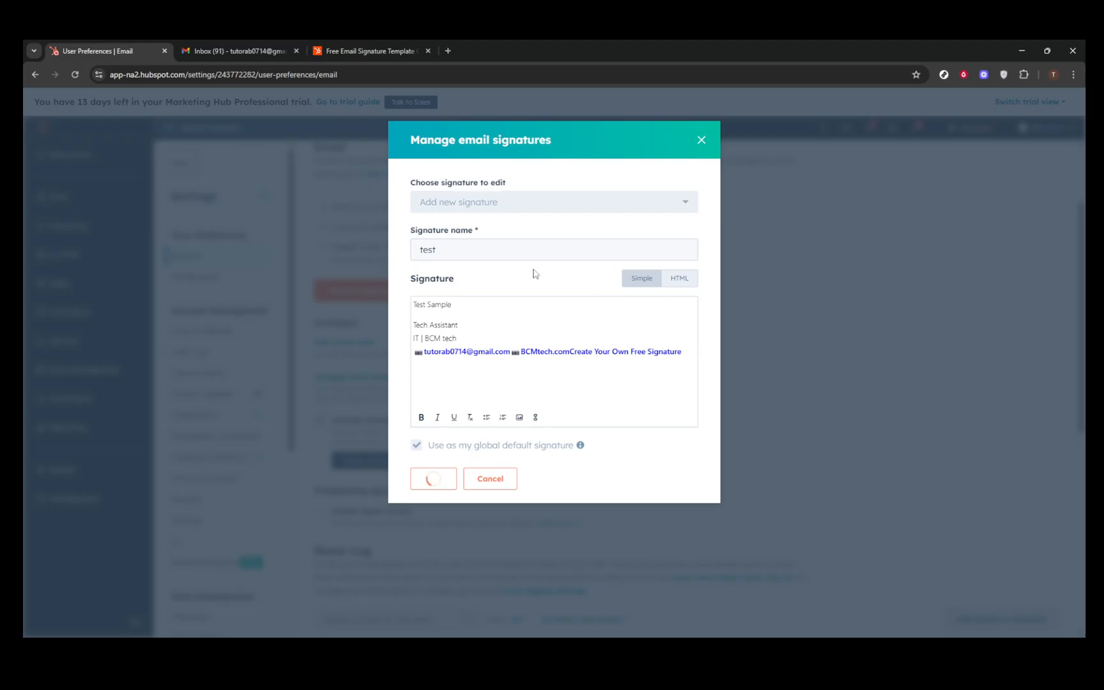